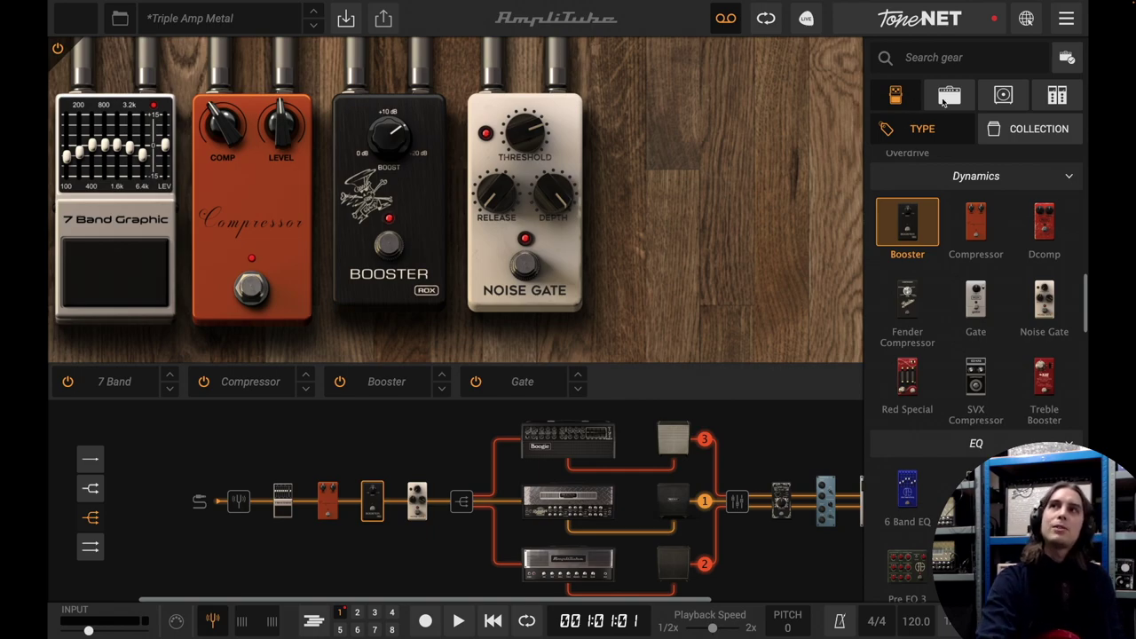
# Step: Browse the amp, cab and rack libraries, then open the middle Mesa 4x12 Traditional Slant cabinet
pyautogui.click(948, 96)
pyautogui.click(1002, 96)
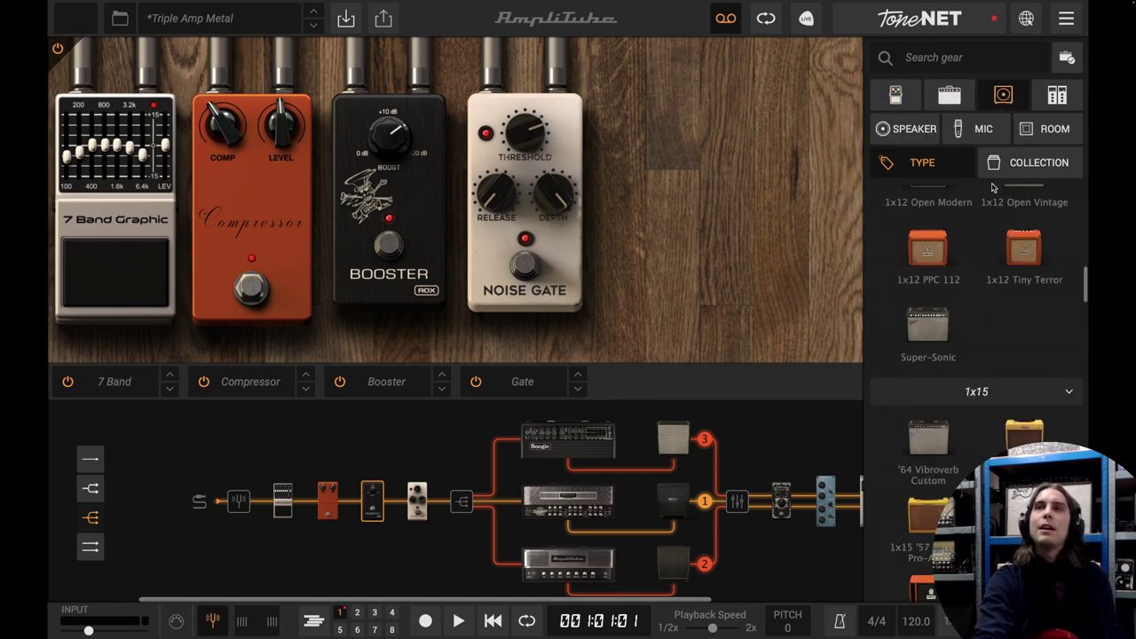
pyautogui.click(1051, 98)
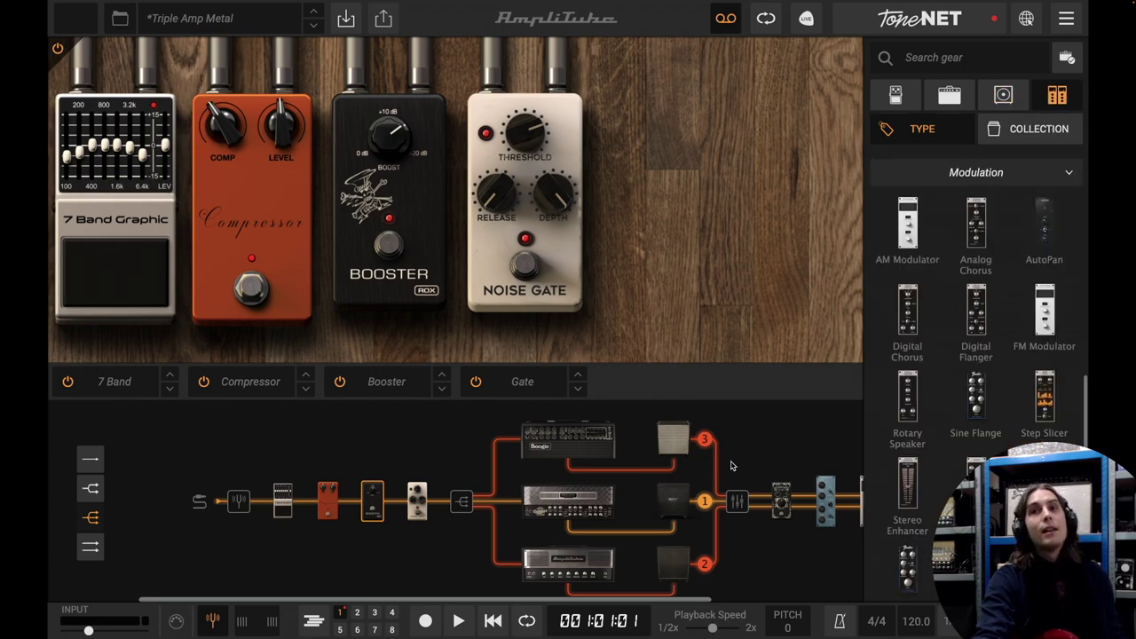
pyautogui.click(673, 502)
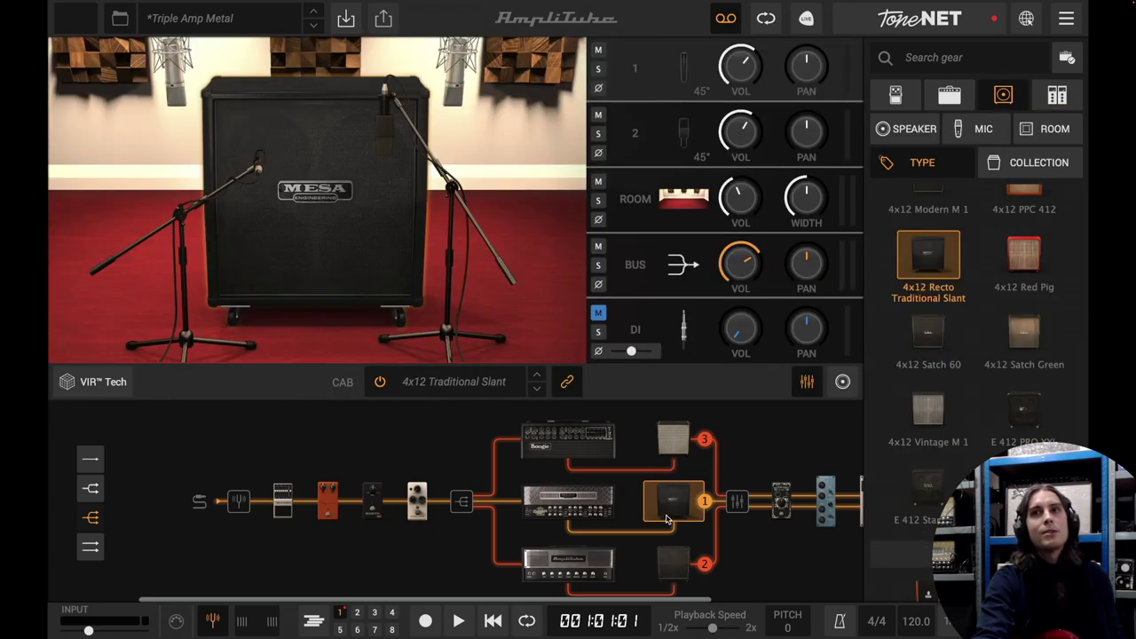
# Step: Review the cabinet's speaker, microphone and room choices, then return to the stomp pedal list
pyautogui.click(903, 129)
pyautogui.click(982, 131)
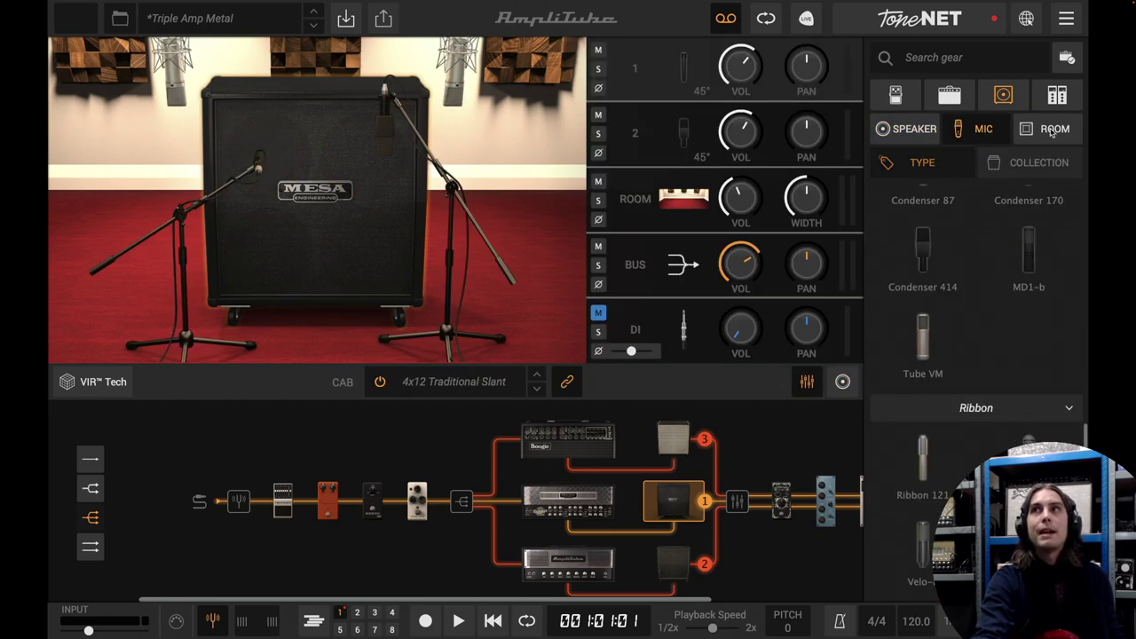
pyautogui.click(1053, 132)
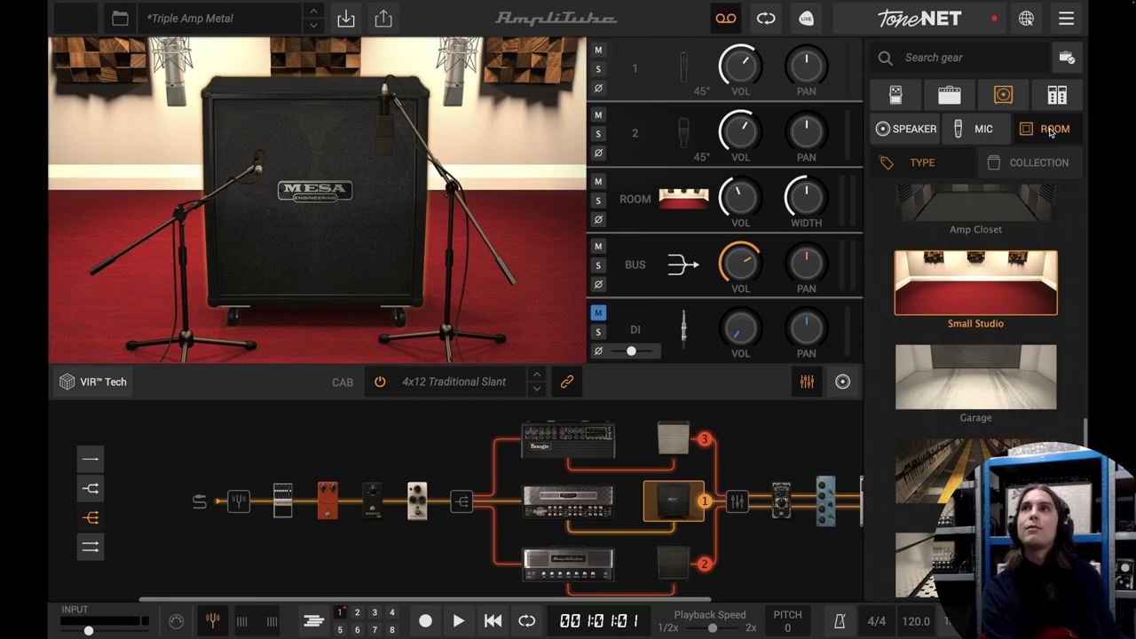
pyautogui.click(898, 98)
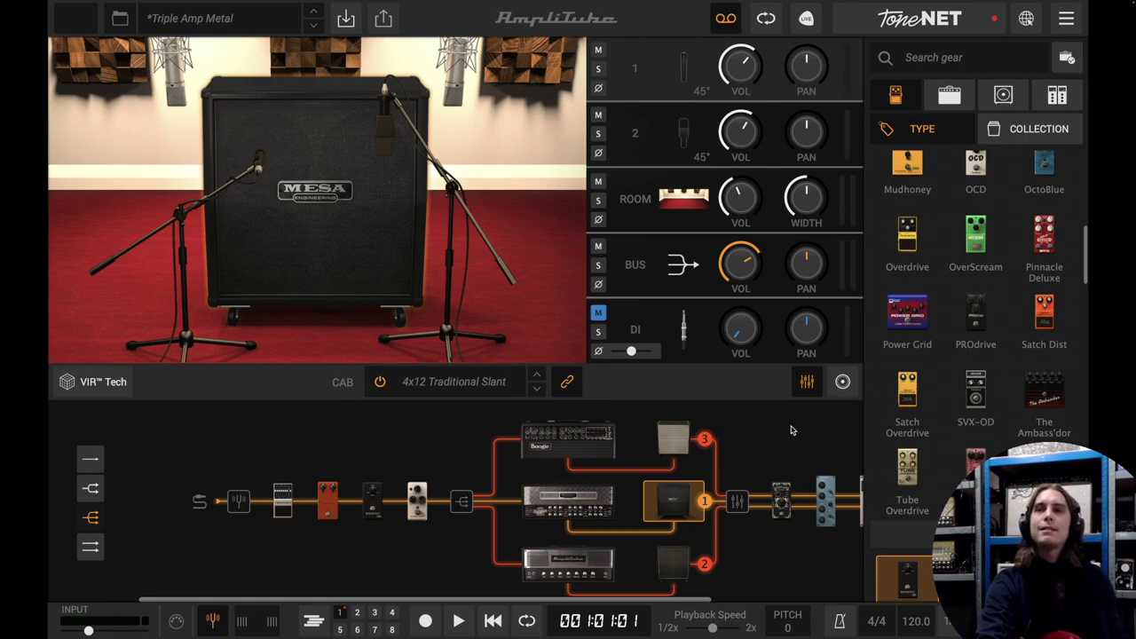
# Step: Open the pedalboard at the 7 Band Graphic and select the Compressor pedal
pyautogui.hscroll(2, 695, 494)
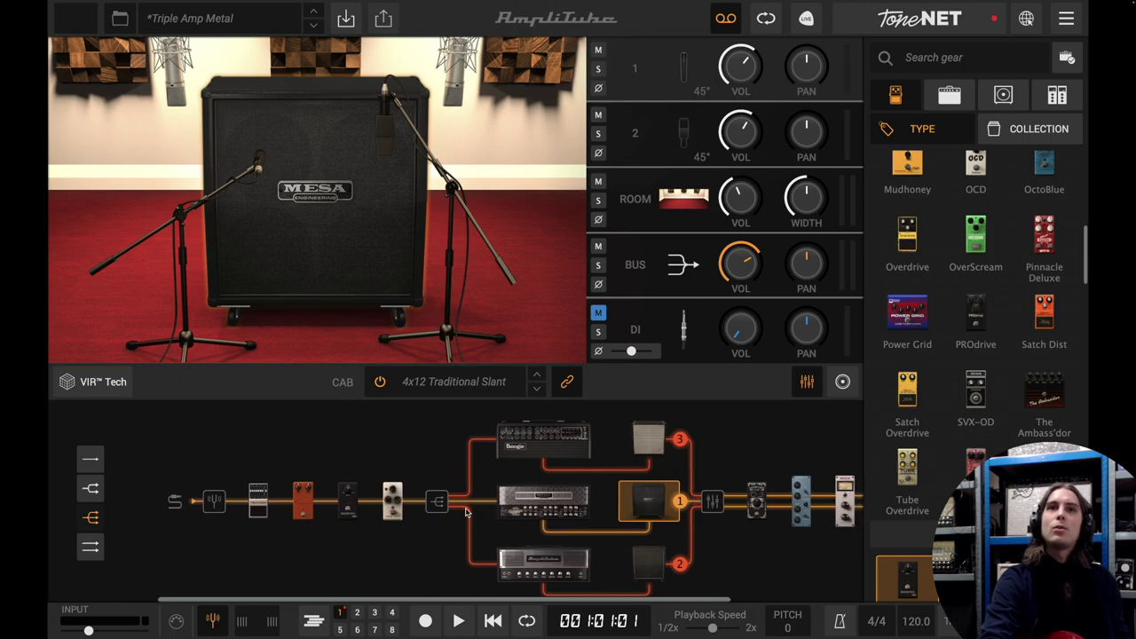
pyautogui.click(257, 511)
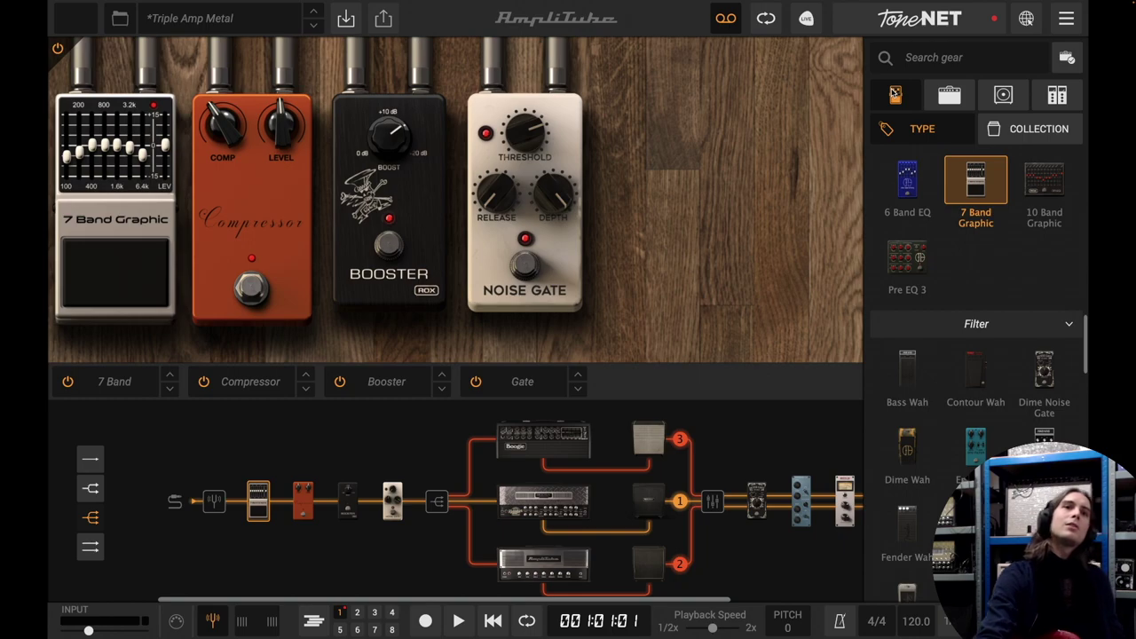
pyautogui.click(311, 502)
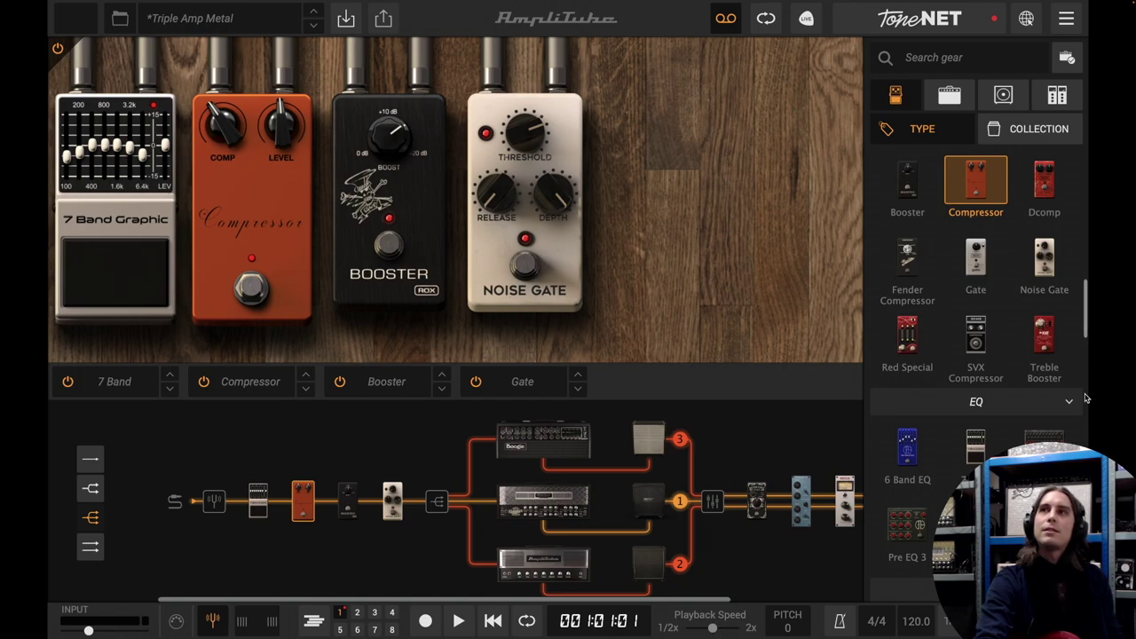
# Step: Group the stomp pedal browser by brand collection, then switch it back to type
pyautogui.scroll(-10, 1005, 408)
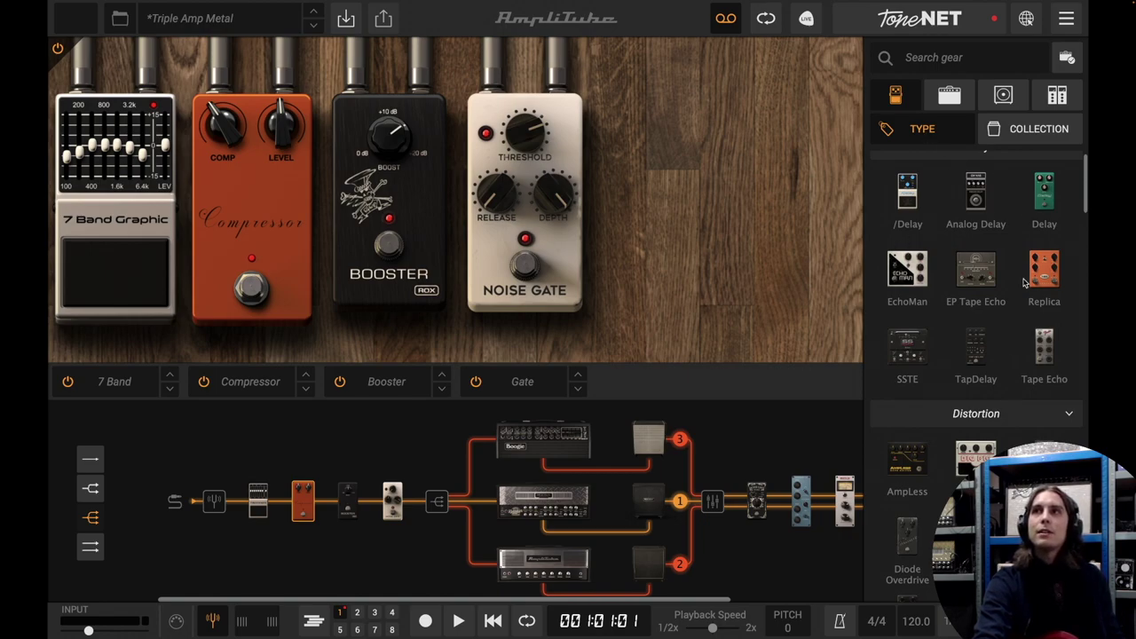
pyautogui.click(1027, 130)
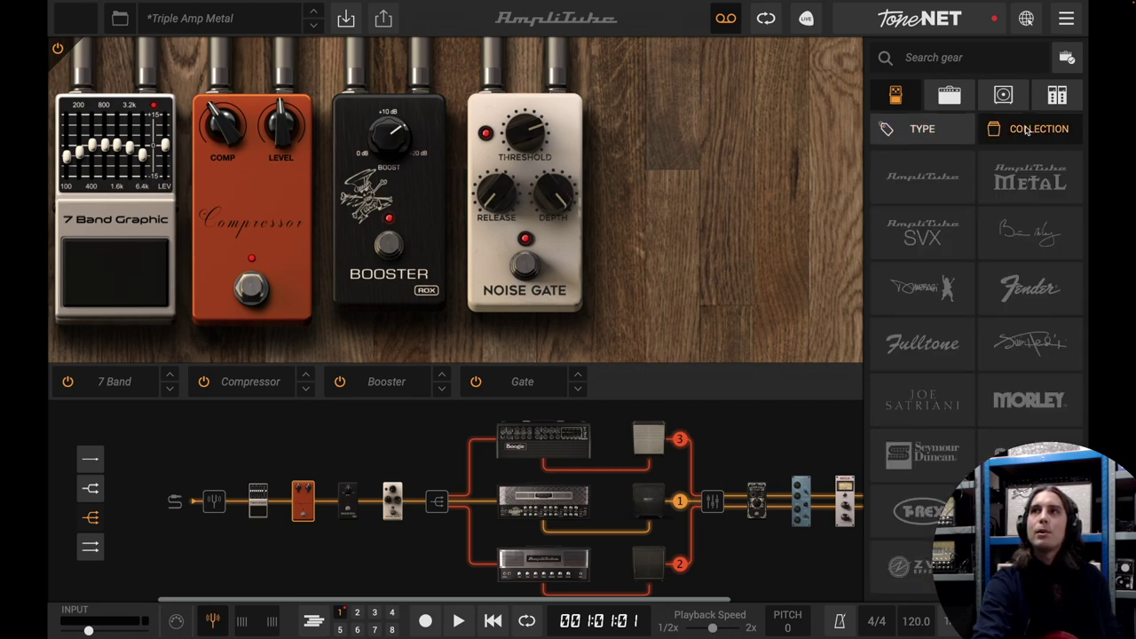
pyautogui.click(944, 135)
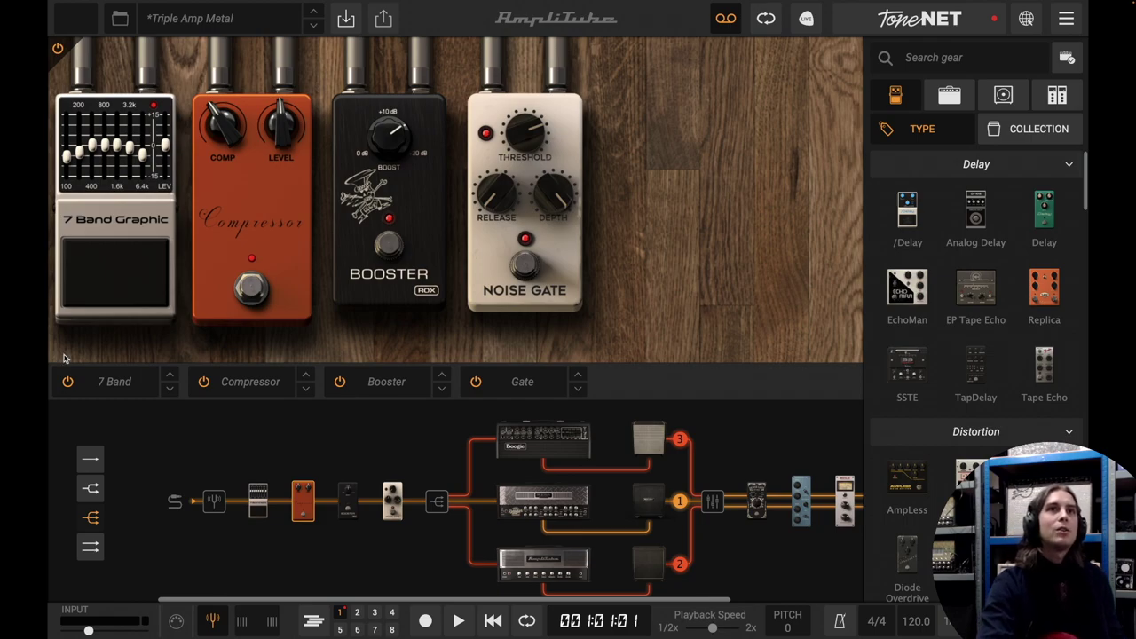
pyautogui.click(253, 290)
pyautogui.click(253, 290)
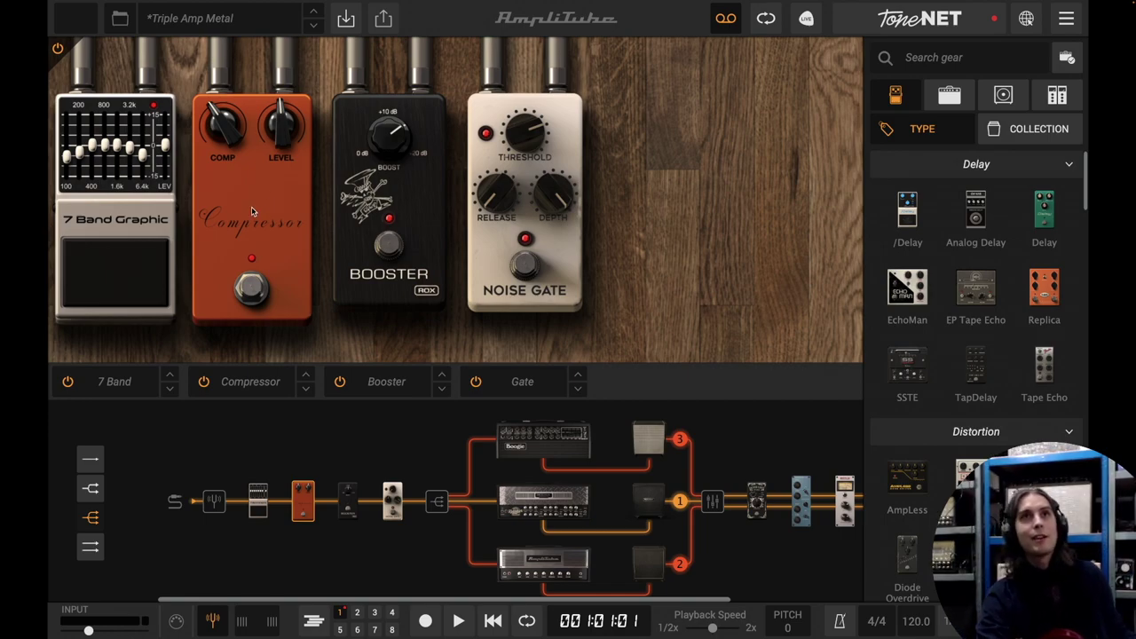
pyautogui.click(408, 186)
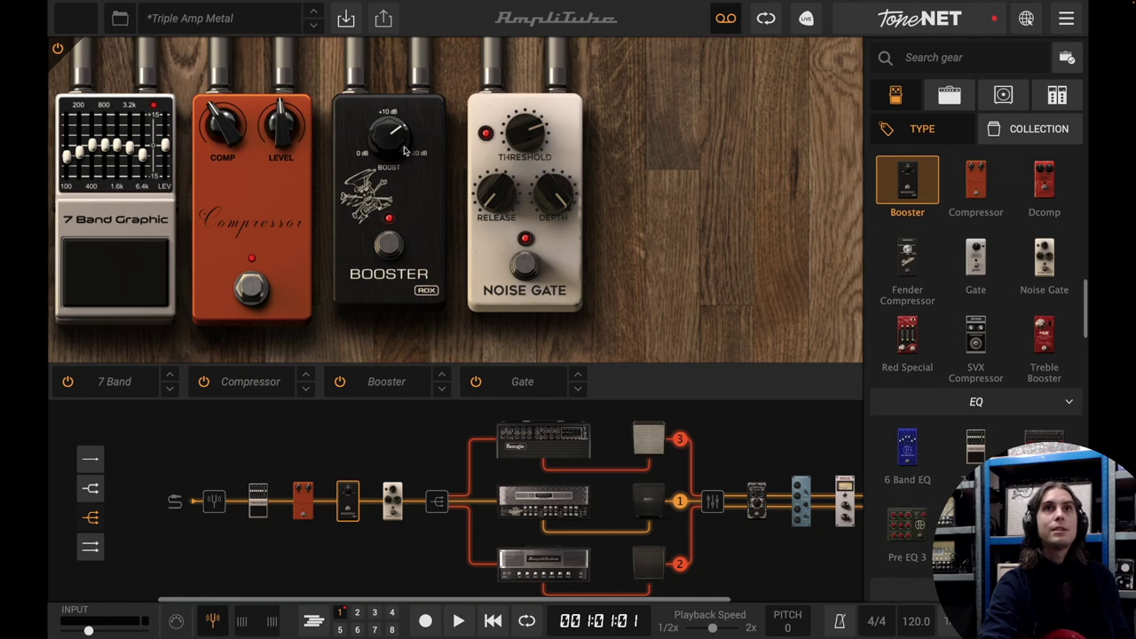
# Step: Scroll through the amp models and open the middle Mesa Triple Rectifier 150W head
pyautogui.click(945, 101)
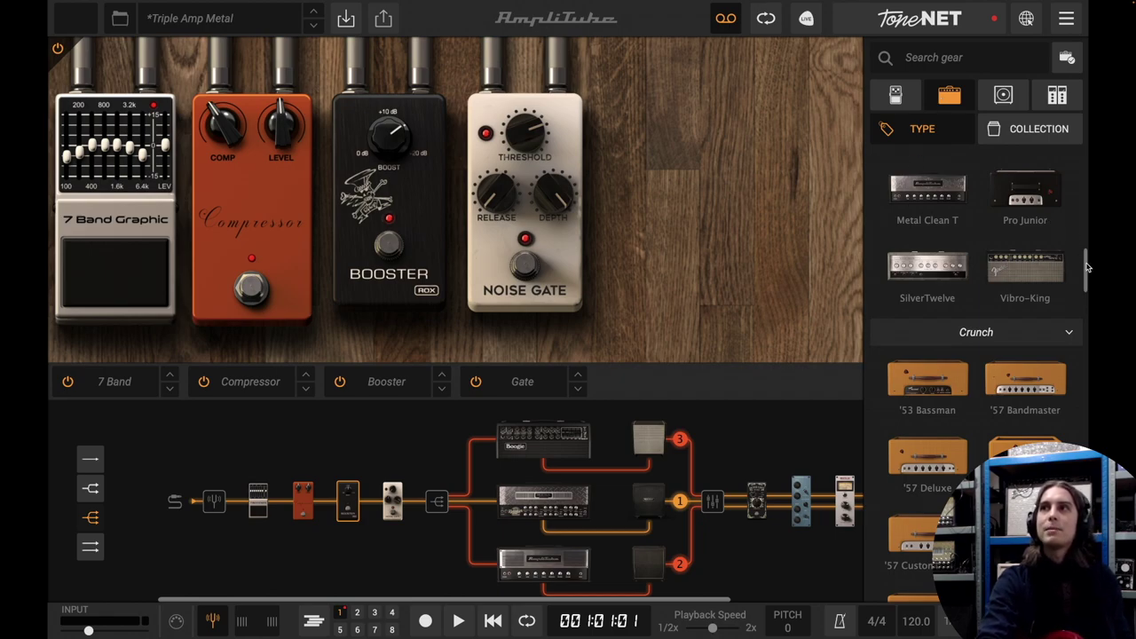
pyautogui.moveTo(1085, 263); pyautogui.dragTo(1079, 237)
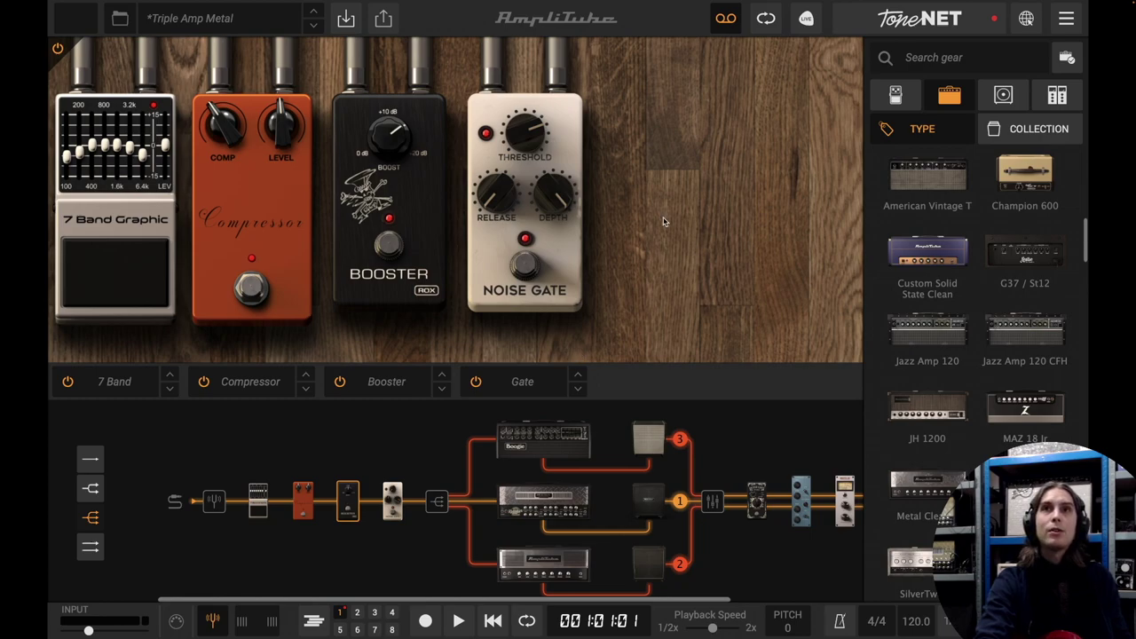
pyautogui.click(525, 493)
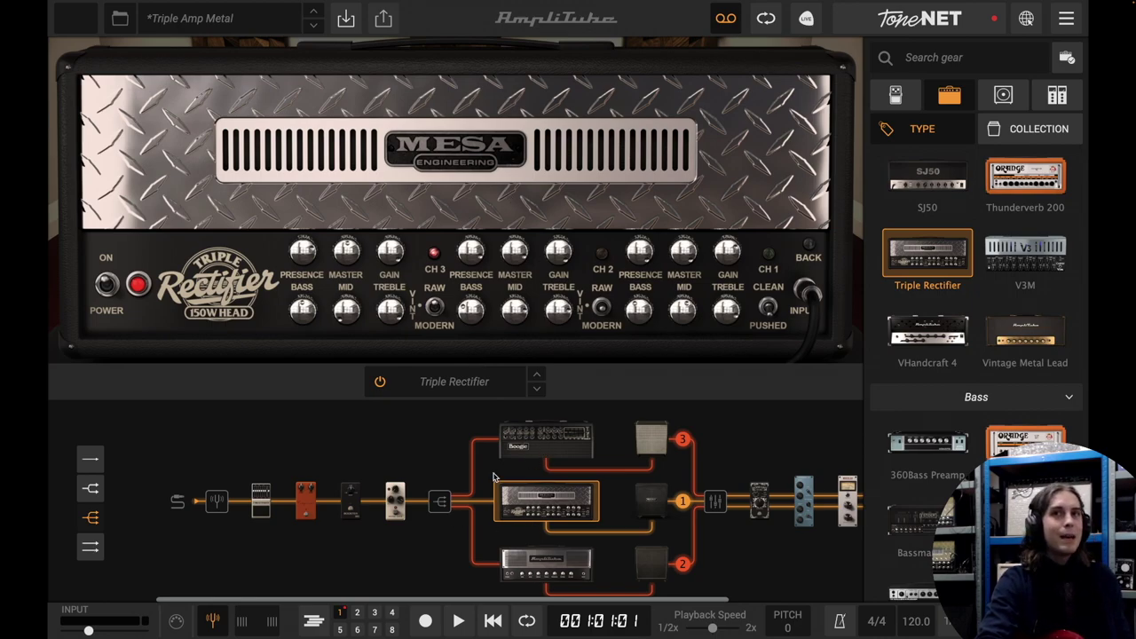
pyautogui.click(442, 504)
pyautogui.click(443, 505)
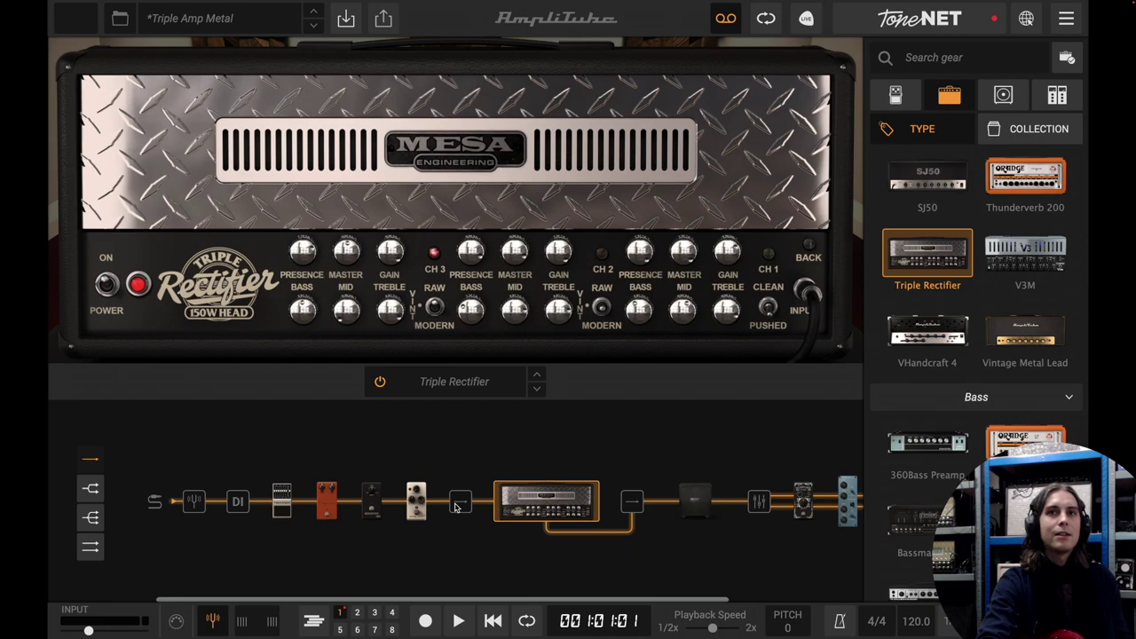
pyautogui.click(456, 505)
pyautogui.click(440, 507)
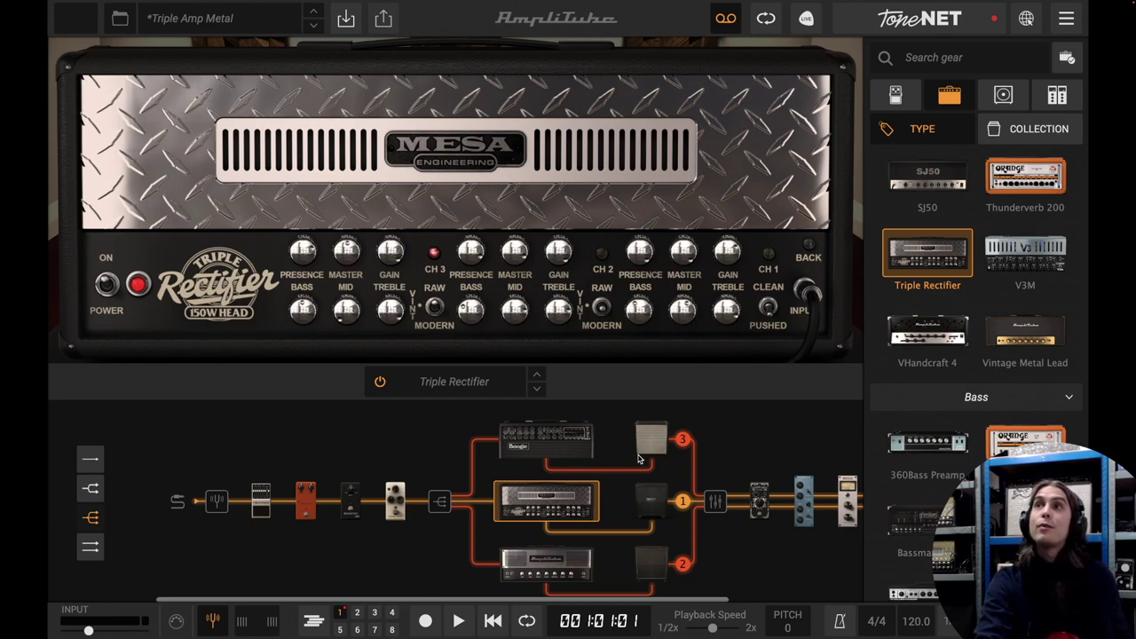
# Step: Browse cabinets, check cabinet 3's 4x12 HiAmp, then open the middle 4x12 Traditional Slant
pyautogui.click(1004, 98)
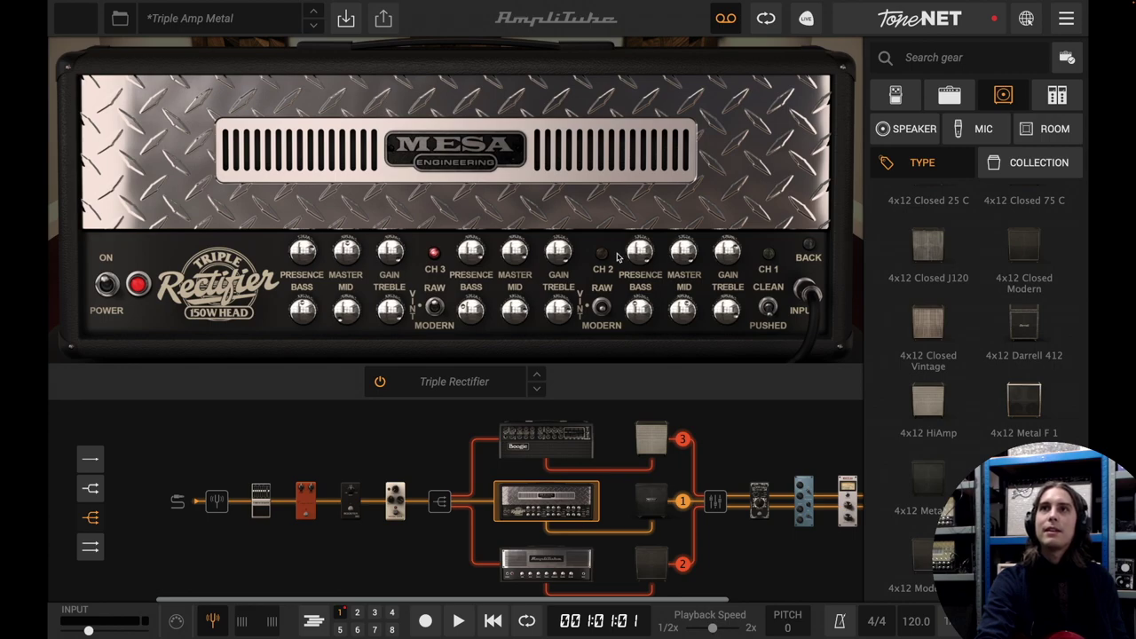
pyautogui.click(645, 439)
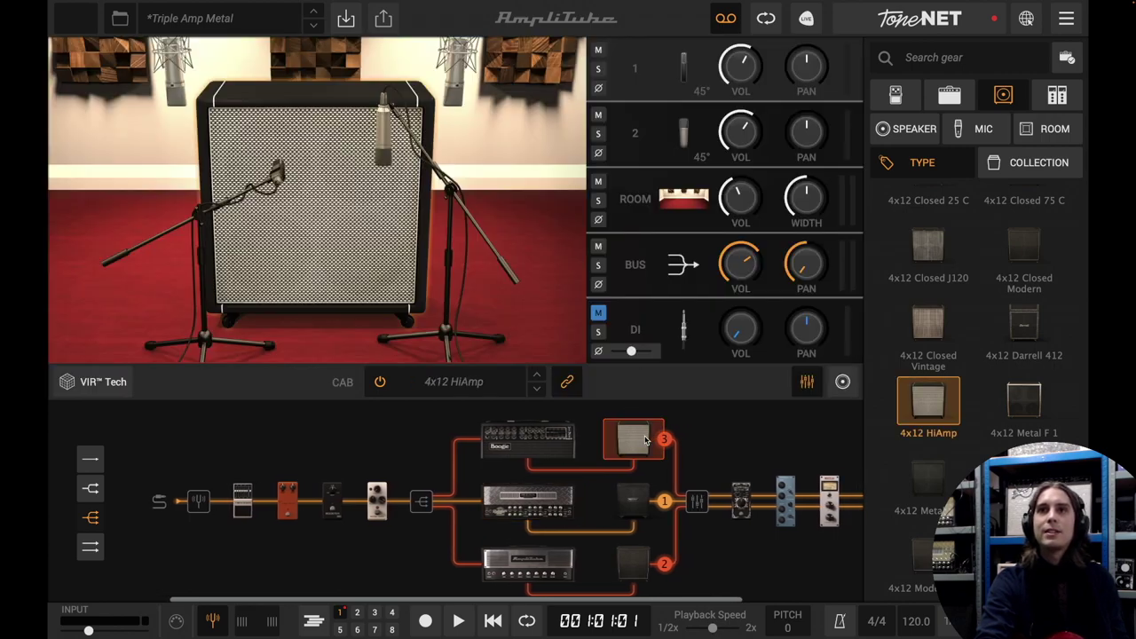
pyautogui.click(619, 502)
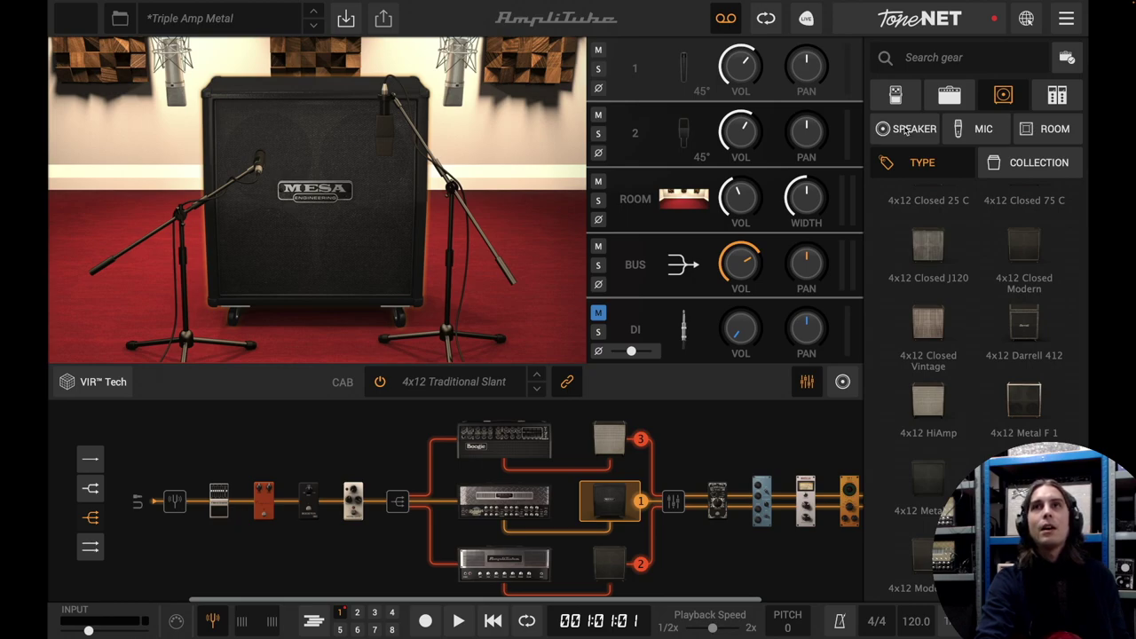
# Step: Select the cabinet's first microphone, then open the cabinet 1 mixer with its channel levels
pyautogui.click(261, 164)
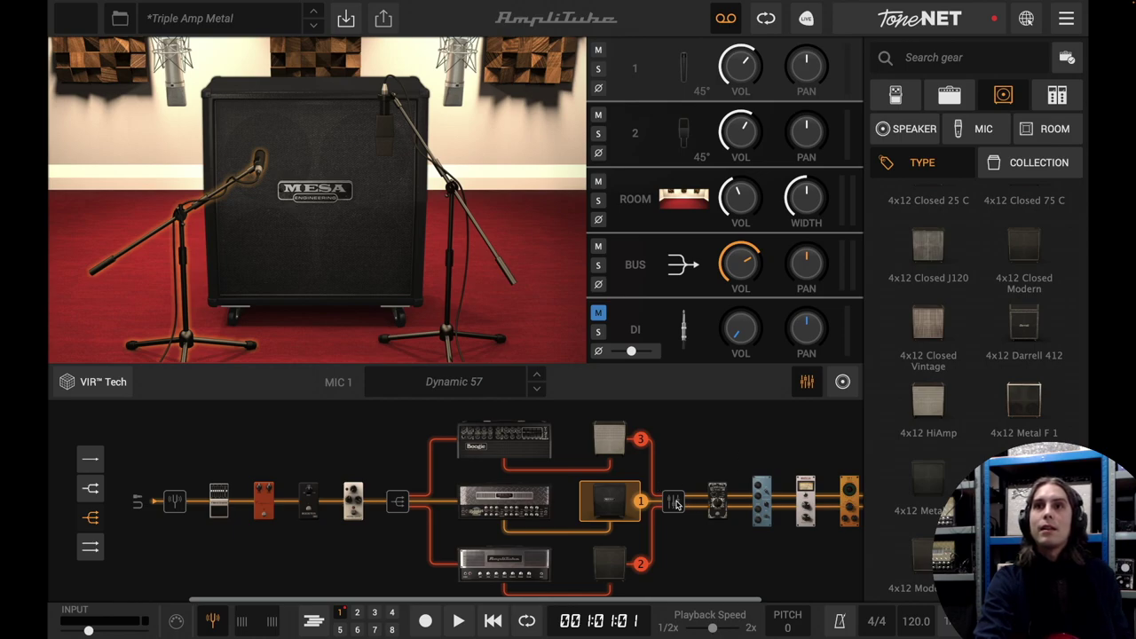
pyautogui.click(675, 503)
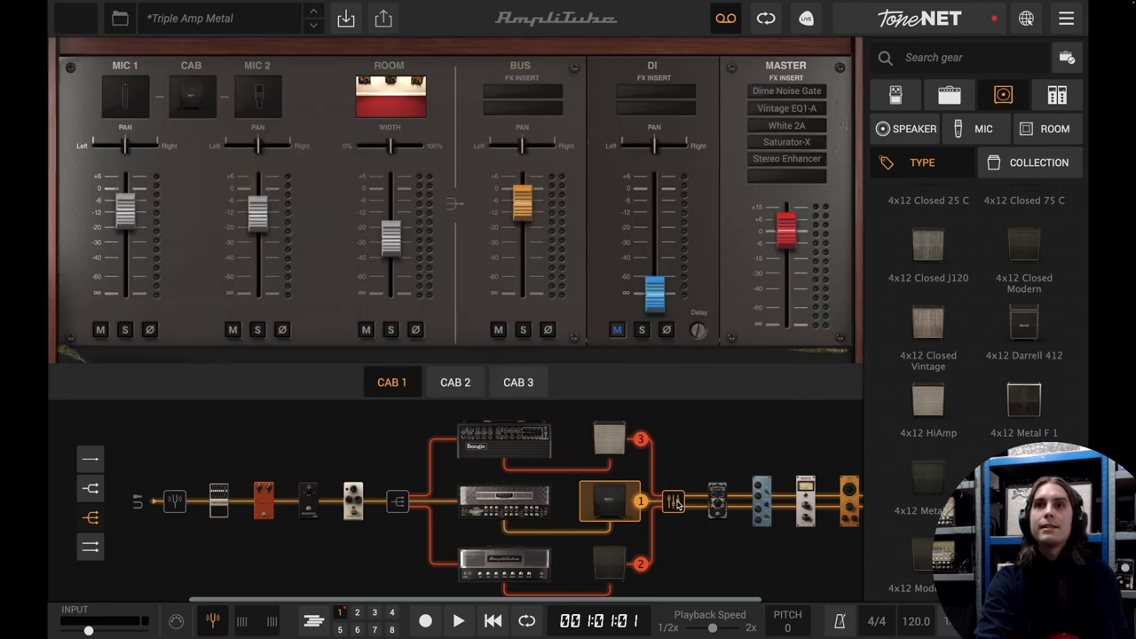
# Step: Open the 500-series master FX rack with Dime Gate, V. EQ1-A, White 2A, Sat-X and Enhancer
pyautogui.click(762, 503)
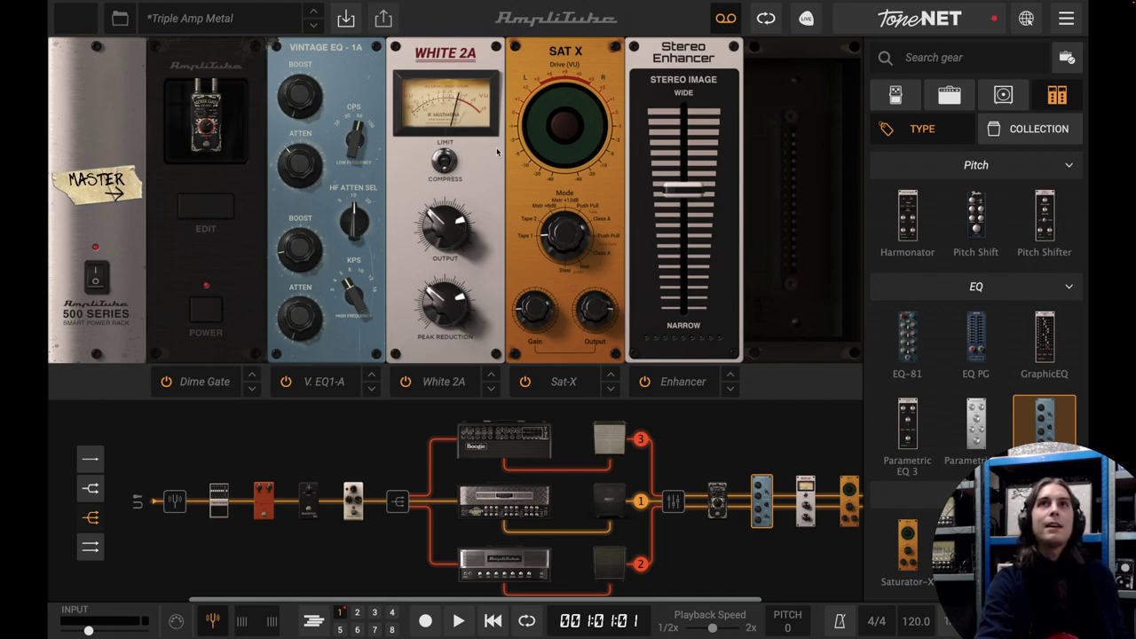
pyautogui.click(468, 173)
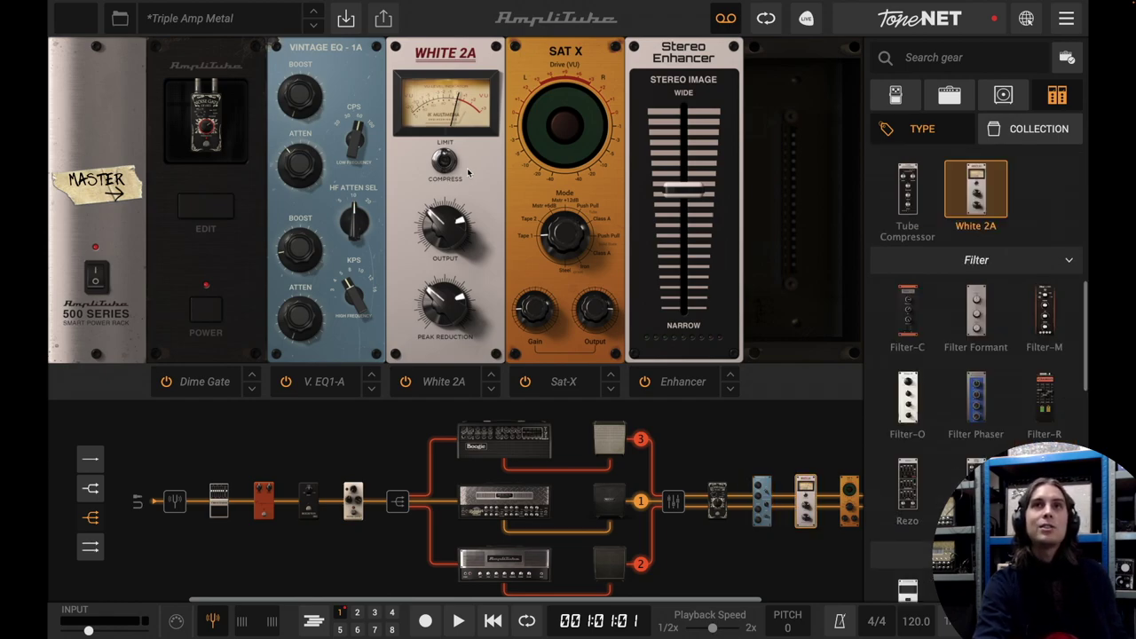
pyautogui.click(526, 188)
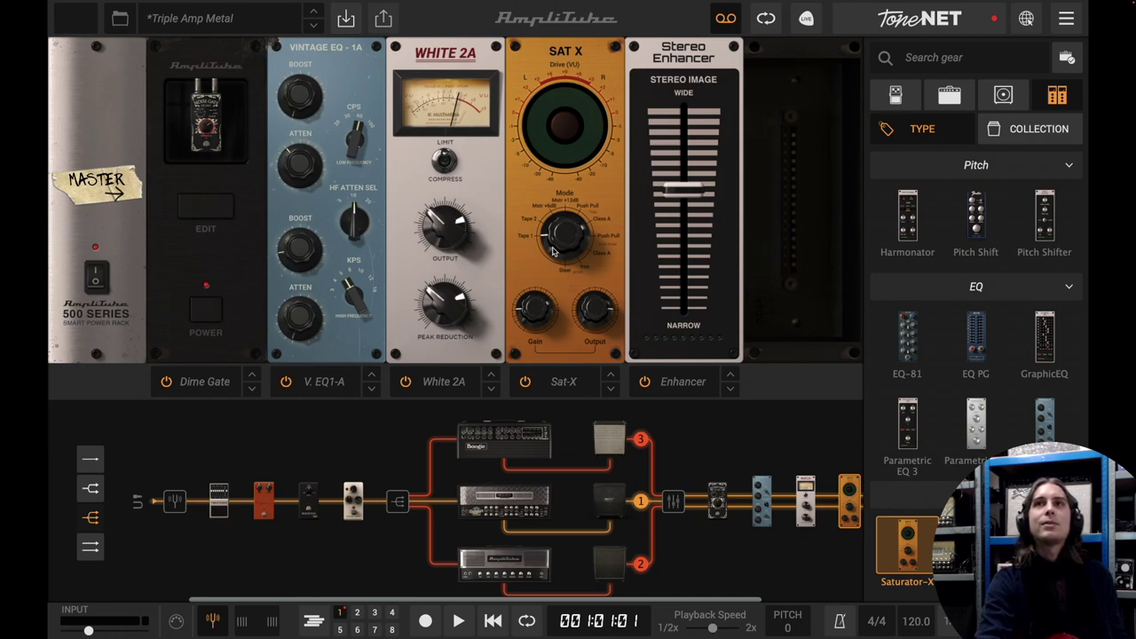
pyautogui.click(699, 60)
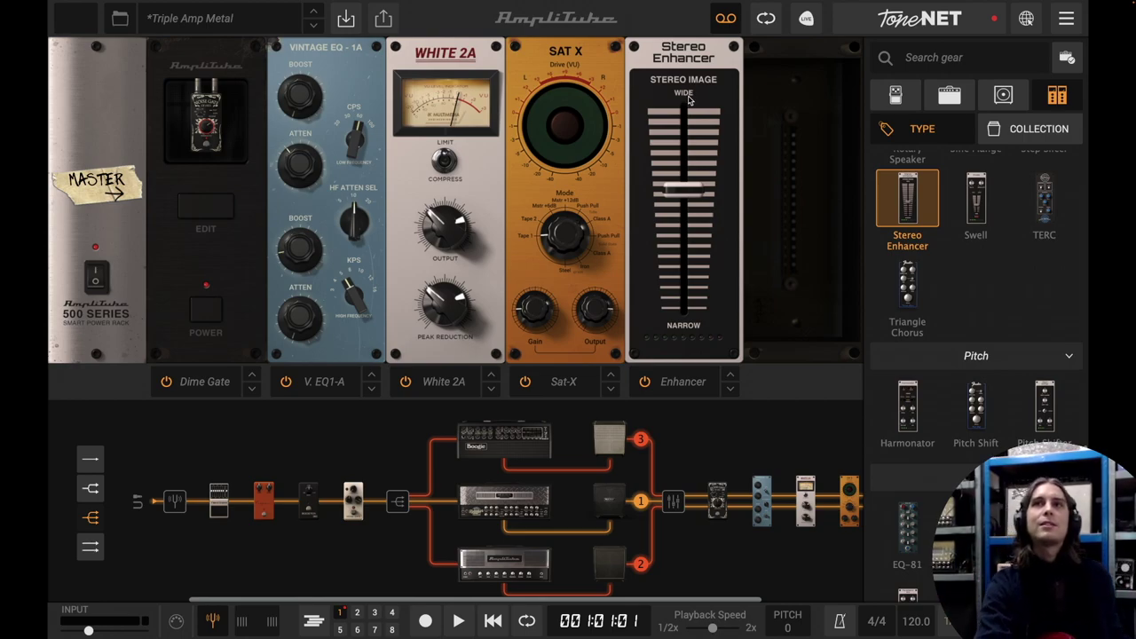
pyautogui.click(221, 251)
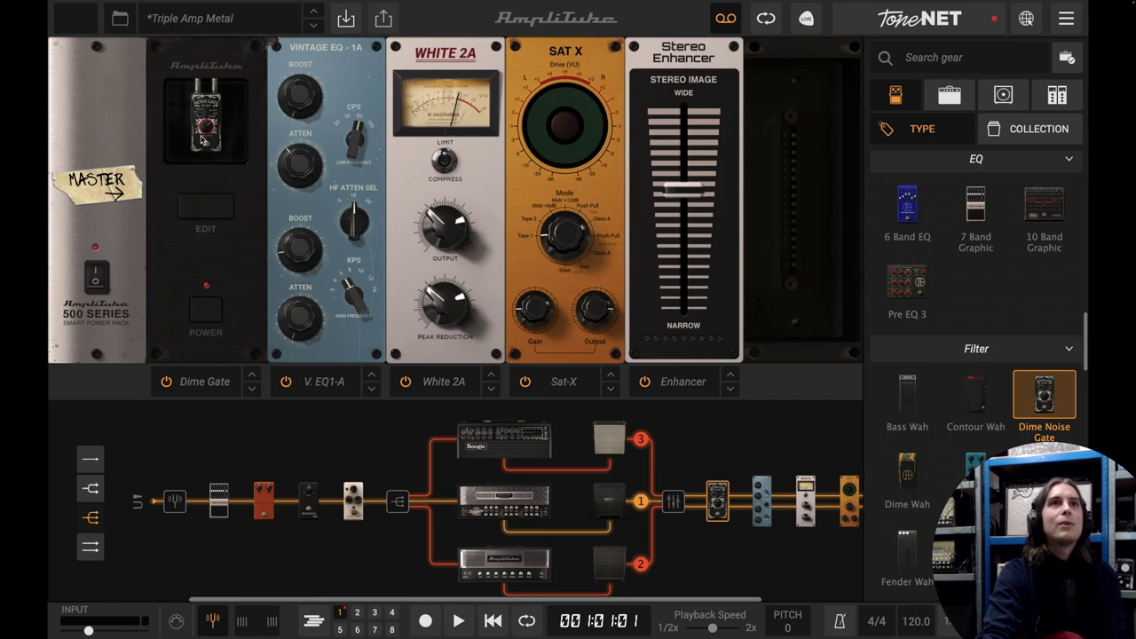
# Step: Open and close the Dime Gate editor, then return to the cabinet mixer
pyautogui.click(216, 214)
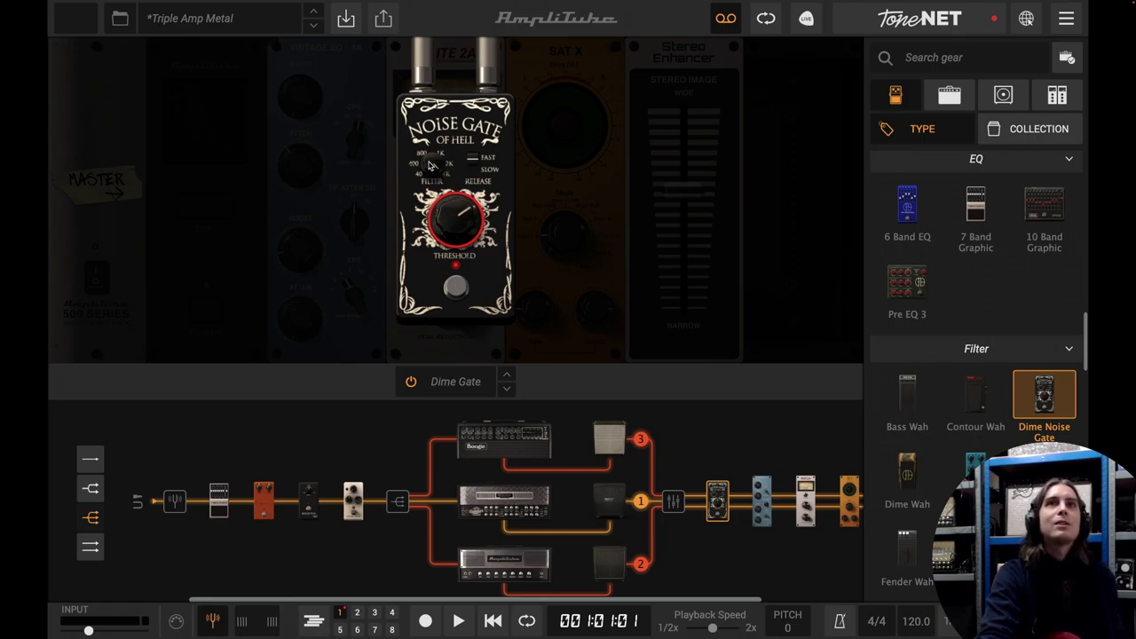
pyautogui.click(219, 252)
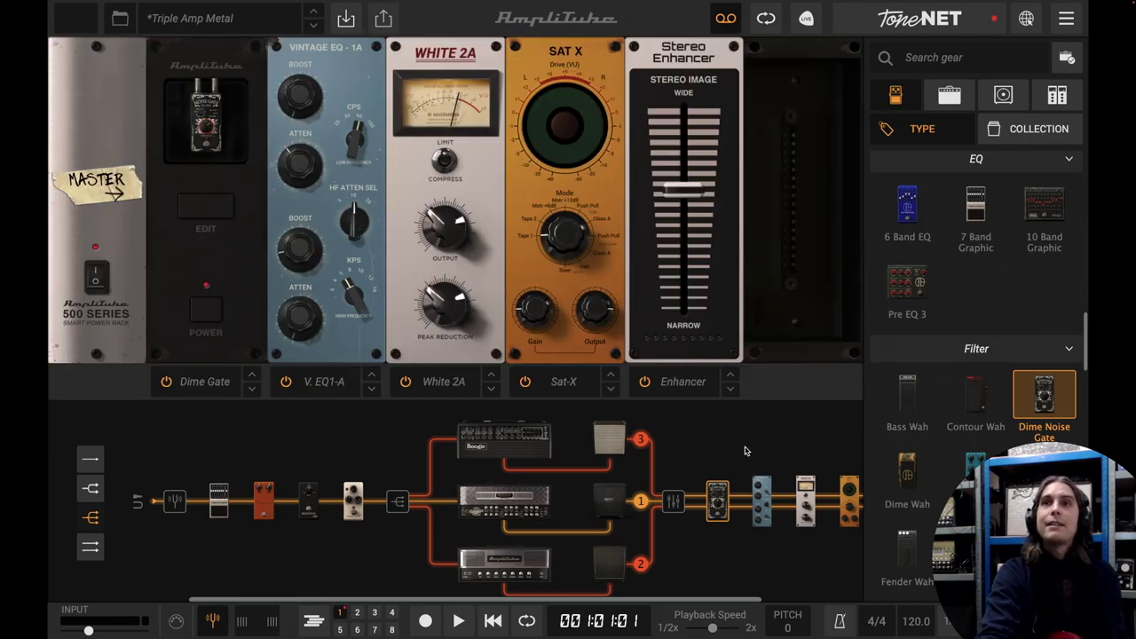
pyautogui.click(674, 502)
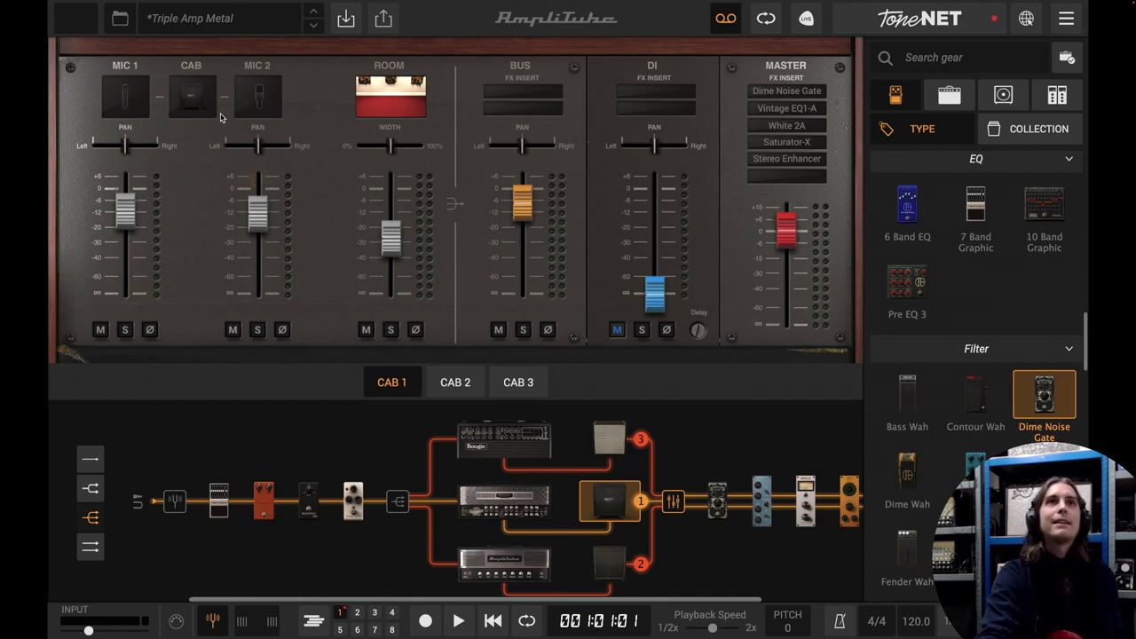
pyautogui.click(515, 442)
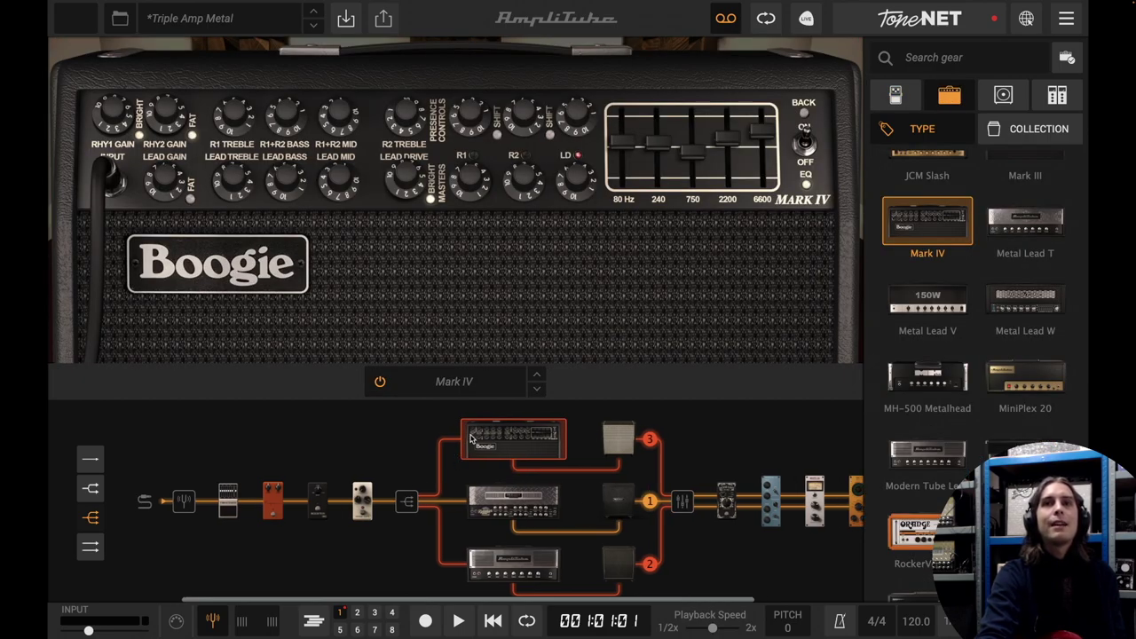
pyautogui.click(684, 502)
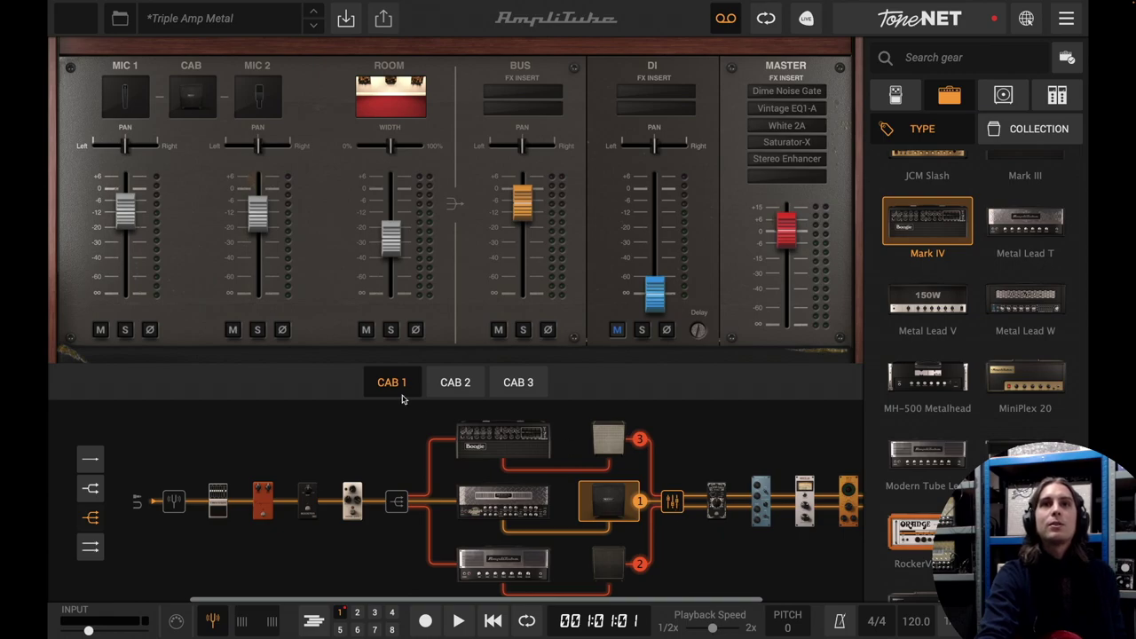
# Step: In cab 3's mix, raise Mic 2 to -11.7 dB and lower the bus to -8.9 dB
pyautogui.click(453, 383)
pyautogui.click(509, 385)
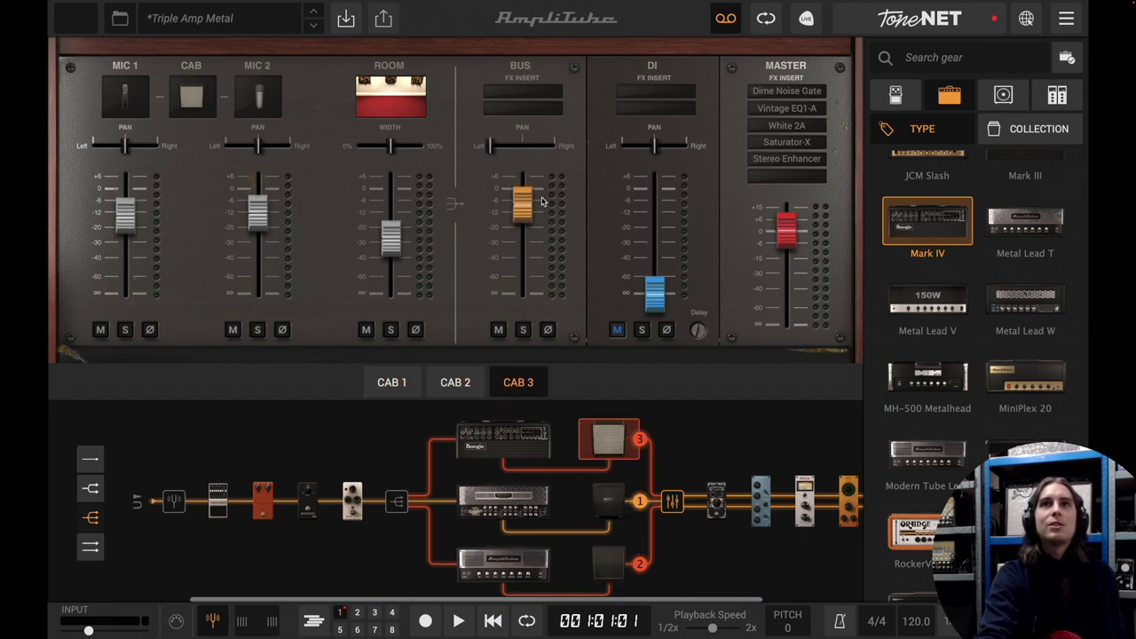
pyautogui.moveTo(261, 233)
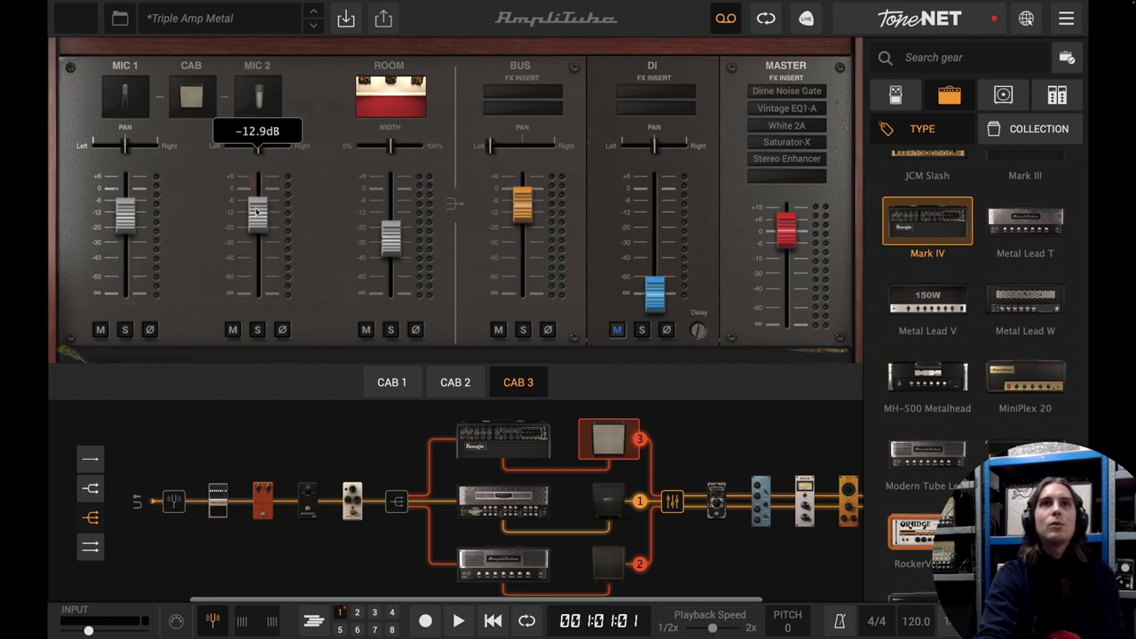
pyautogui.scroll(2, 265, 213)
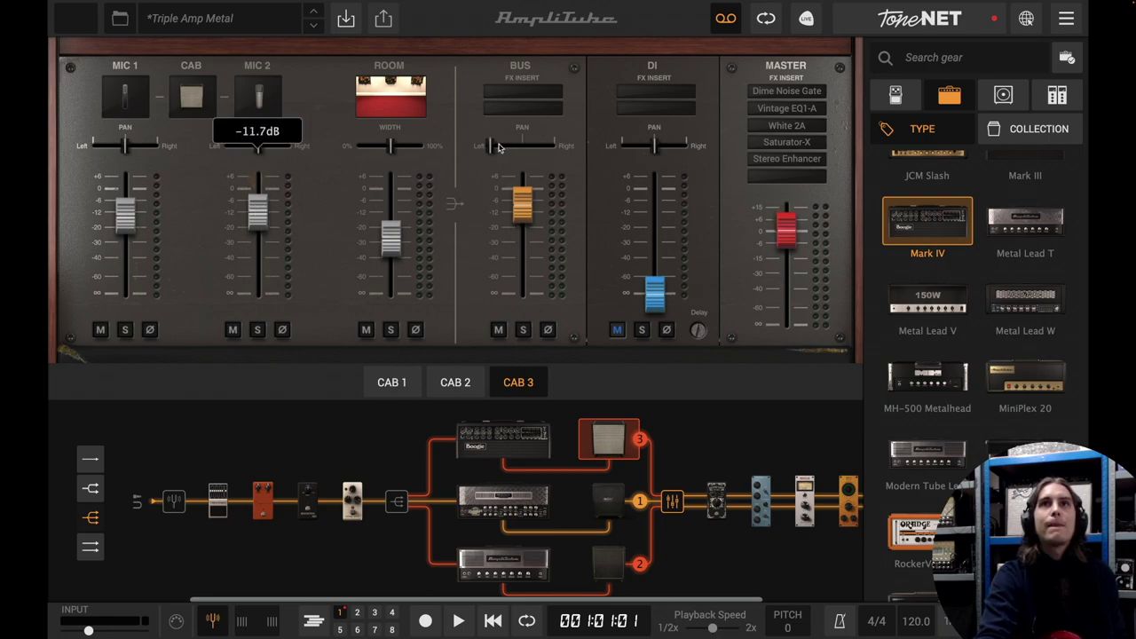
pyautogui.moveTo(521, 218)
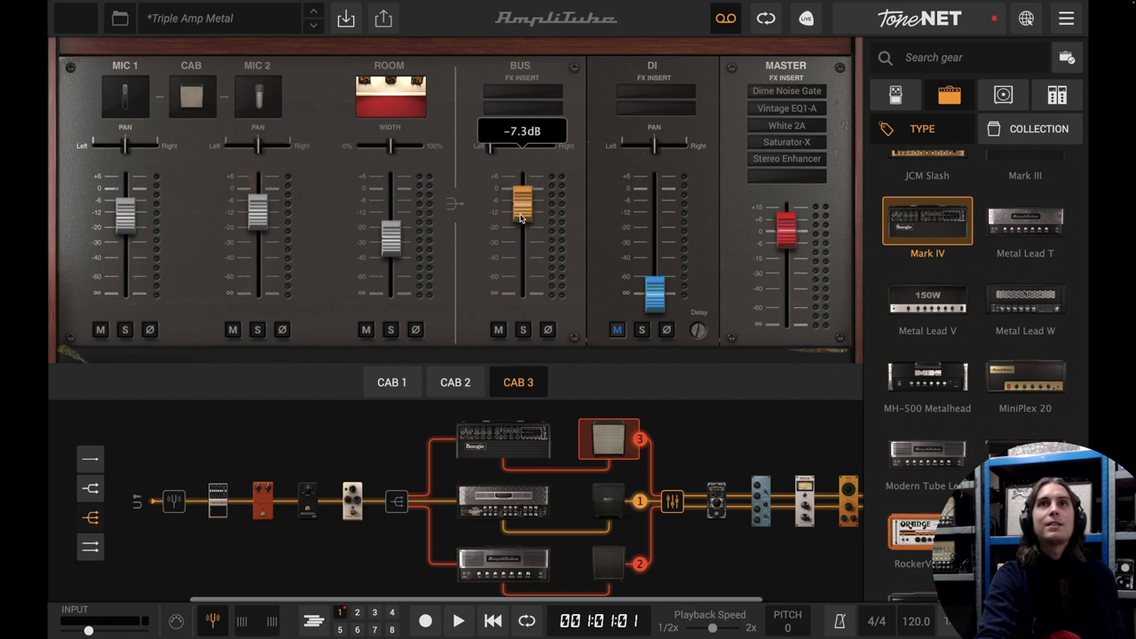
pyautogui.scroll(-3, 521, 218)
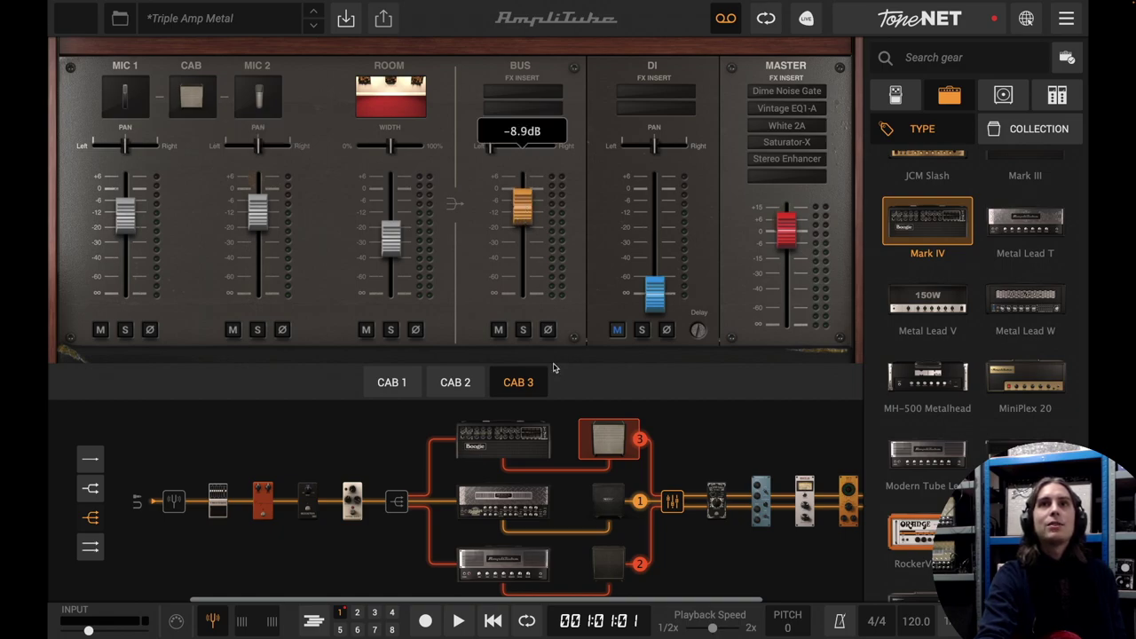
# Step: Compare the cab 2 and cab 1 mixes, then return to cab 3's mix
pyautogui.click(465, 386)
pyautogui.click(402, 386)
pyautogui.click(452, 383)
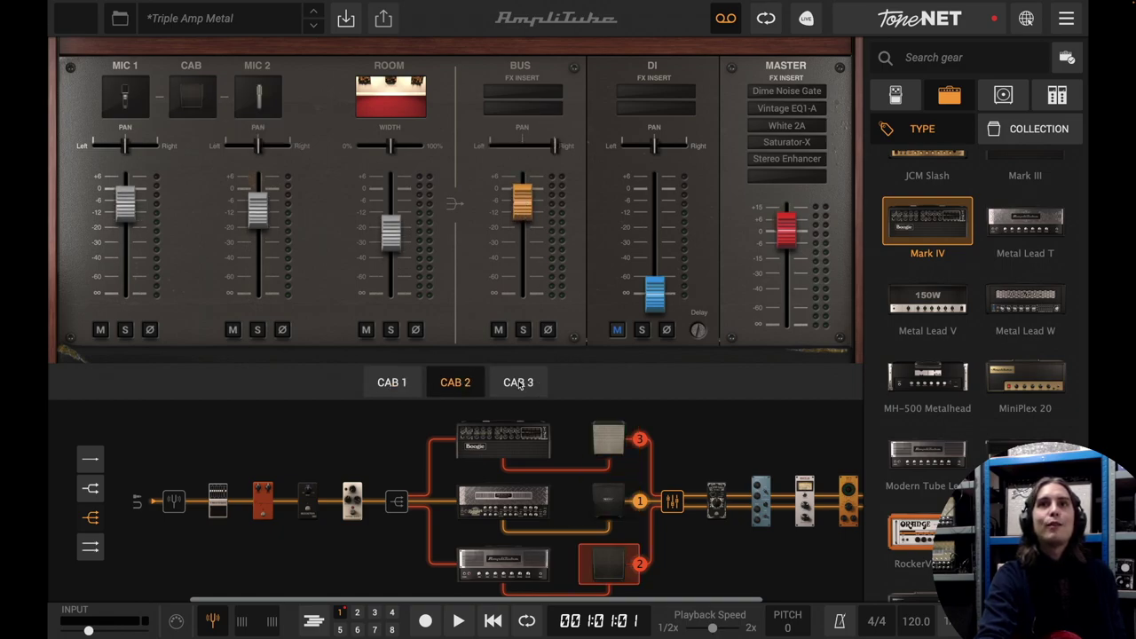
pyautogui.click(518, 382)
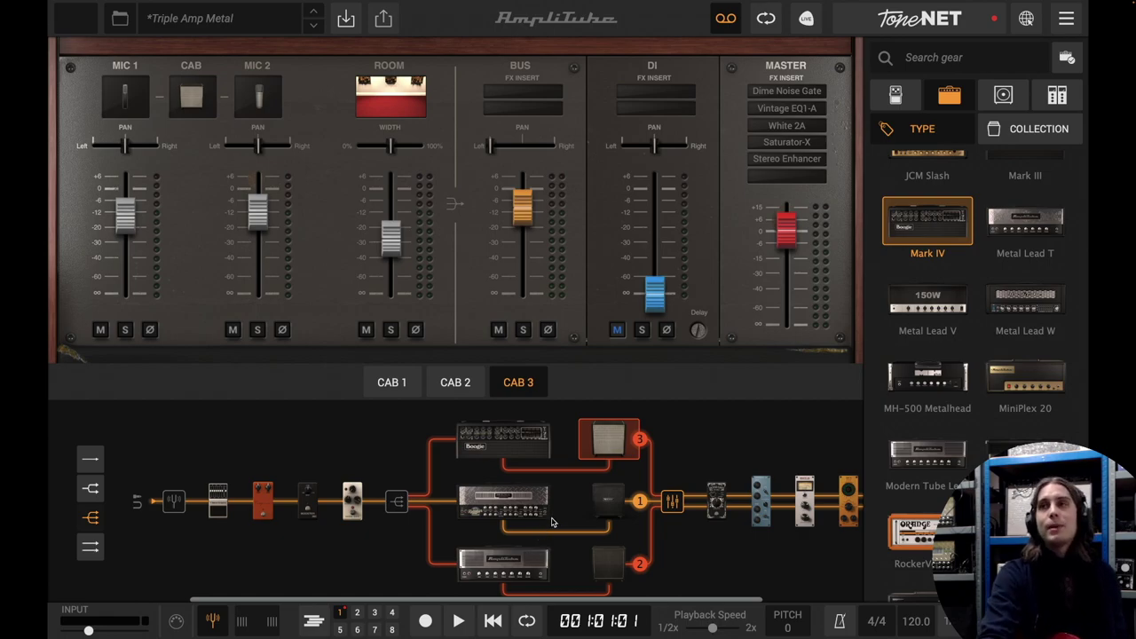
# Step: Cycle through the stomp, amp and cabinet libraries, ending on the rack effects list
pyautogui.click(896, 98)
pyautogui.click(948, 100)
pyautogui.click(1003, 95)
pyautogui.click(1054, 96)
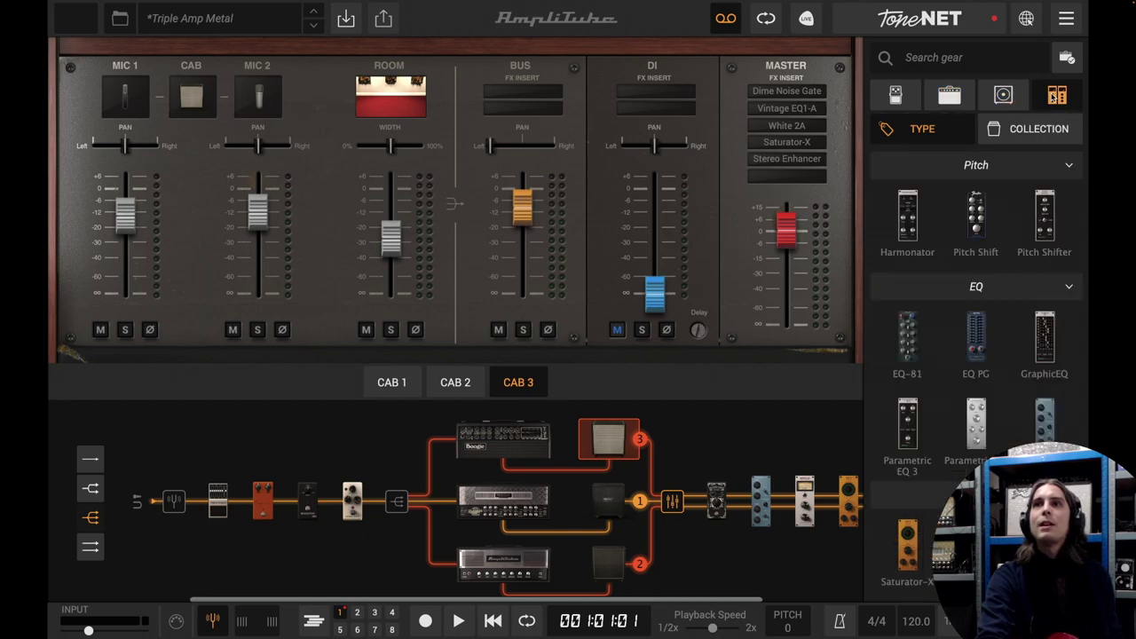